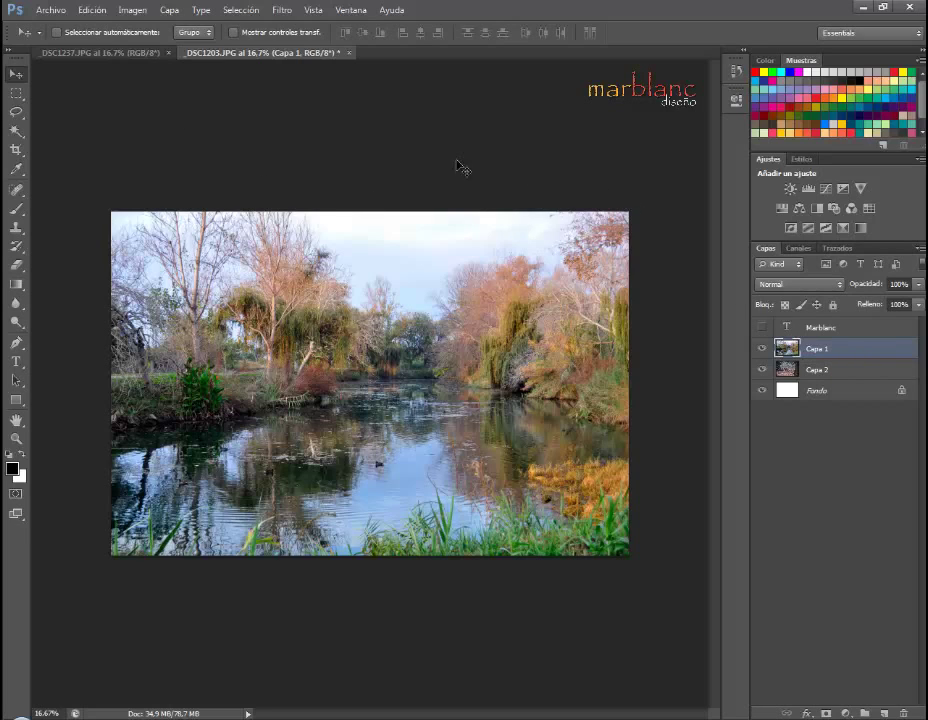
Step: Erase parts of the river photo with an enlarged eraser, then undo the erasing
click(16, 266)
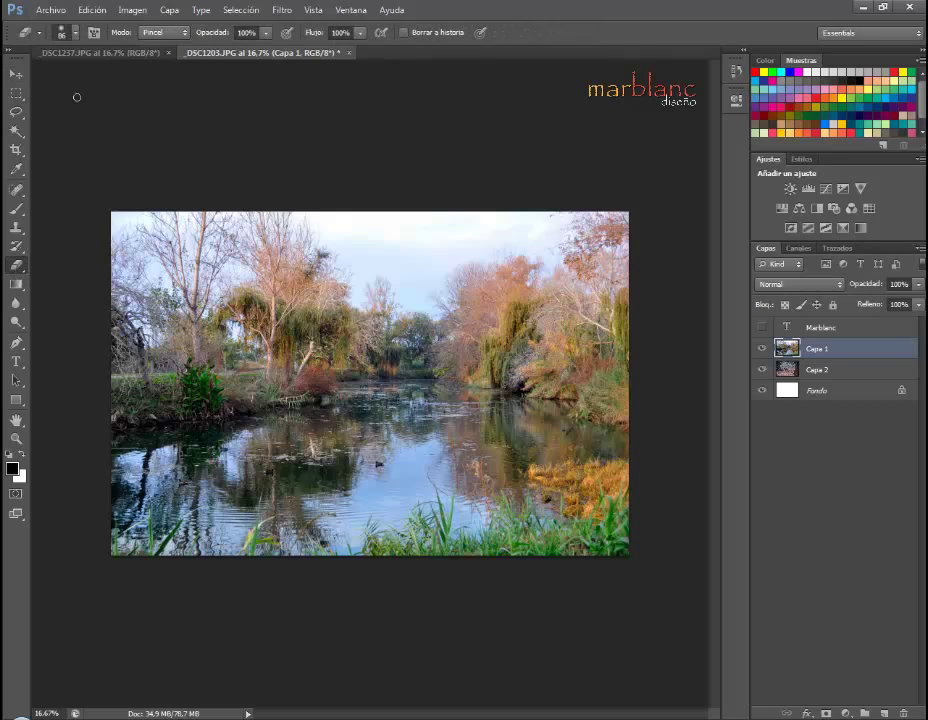
click(66, 32)
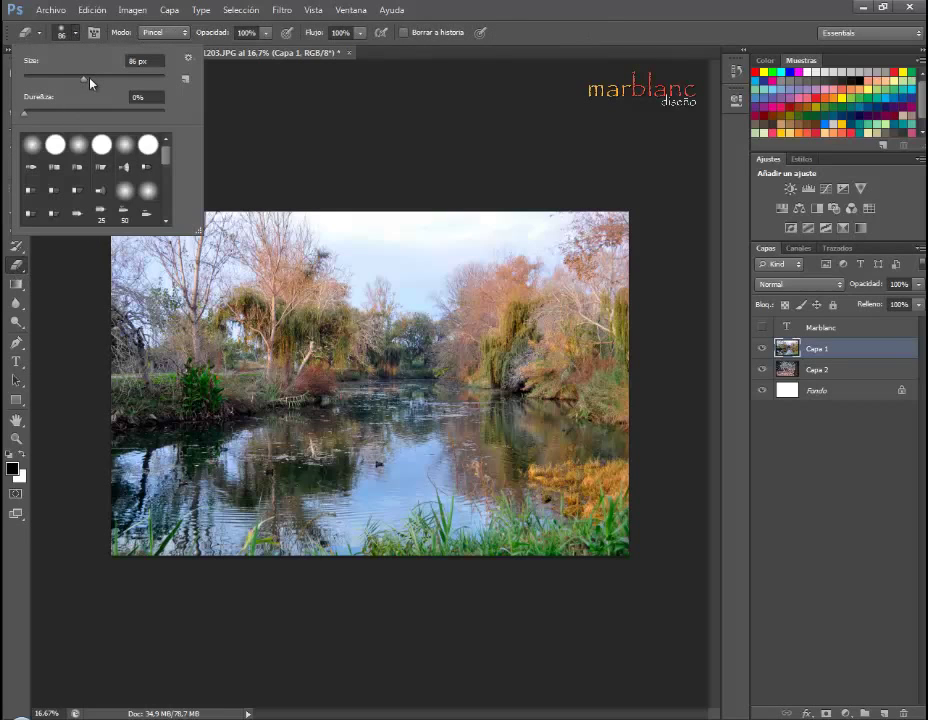
drag(91, 77, 130, 77)
click(352, 232)
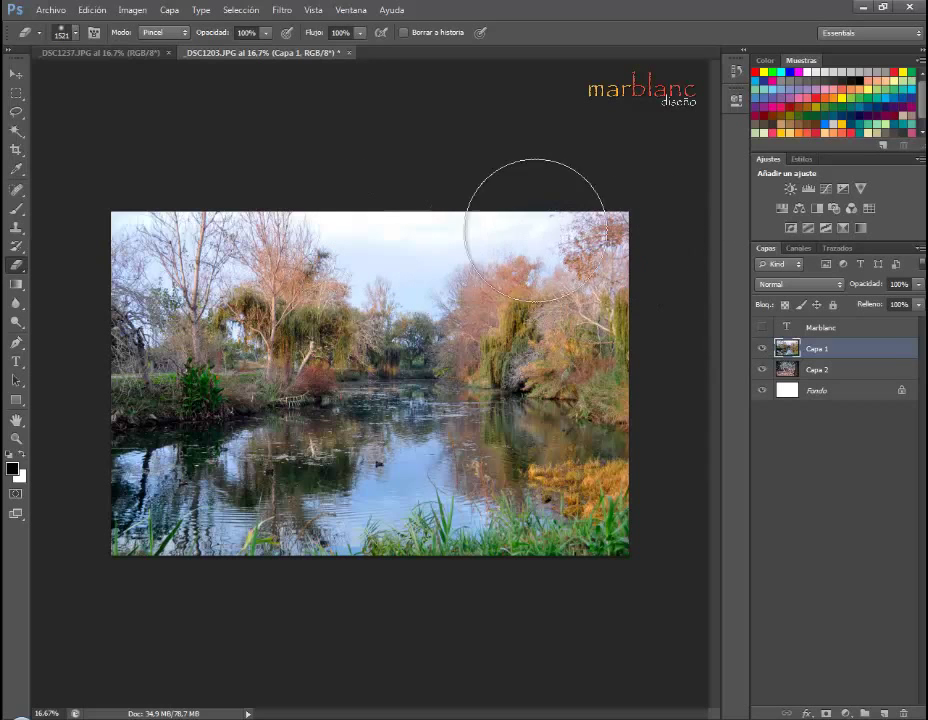
mouse_move(535, 230)
mouse_down()
mouse_move(128, 232)
mouse_move(130, 325)
mouse_move(258, 340)
mouse_move(450, 300)
mouse_move(621, 362)
mouse_move(638, 379)
mouse_move(611, 240)
mouse_up()
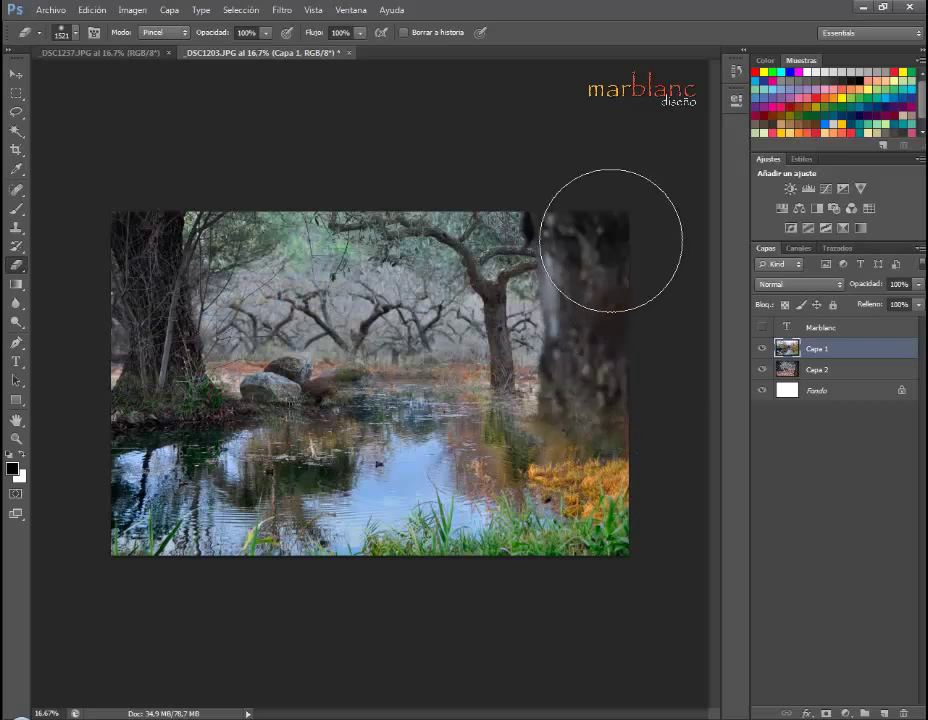
mouse_move(137, 271)
mouse_down()
mouse_move(130, 346)
mouse_move(135, 335)
mouse_up()
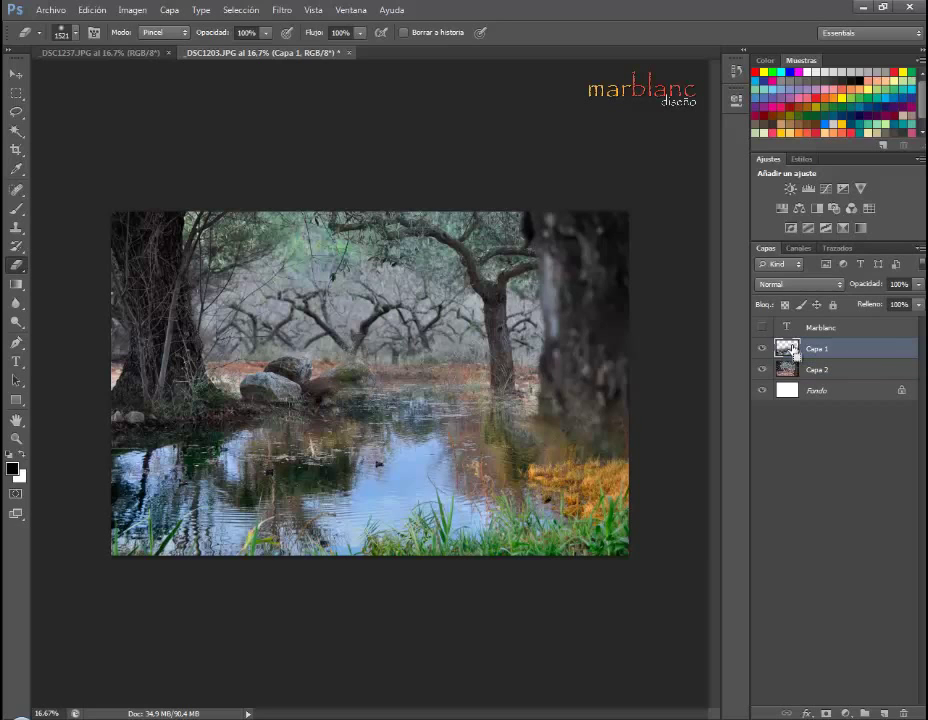
key(ctrl+z)
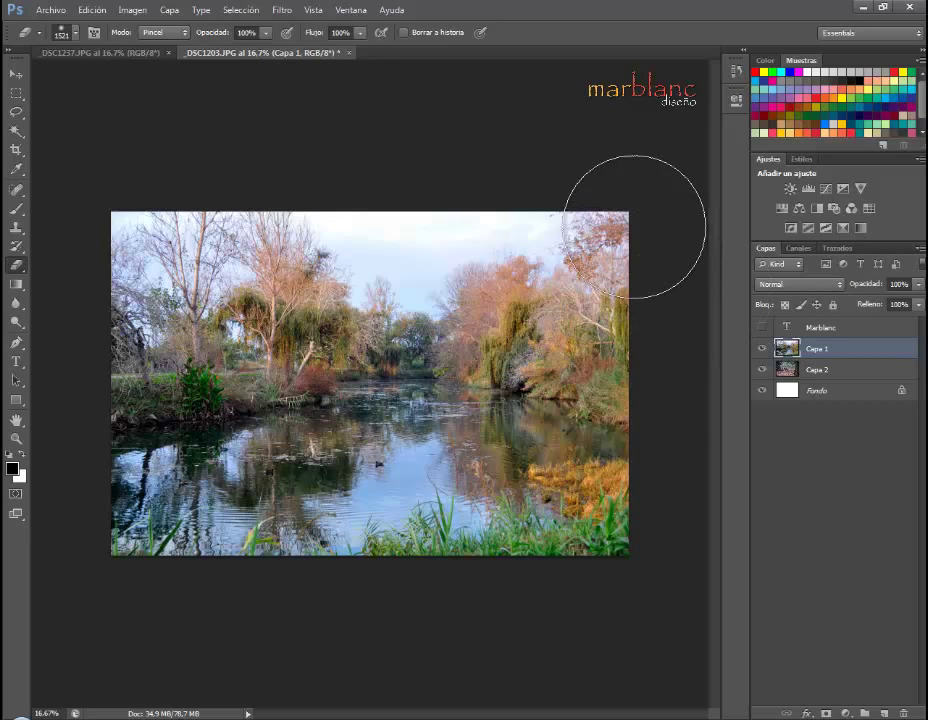
Step: Add a white layer mask to Capa 1, leaving the mask targeted
click(15, 74)
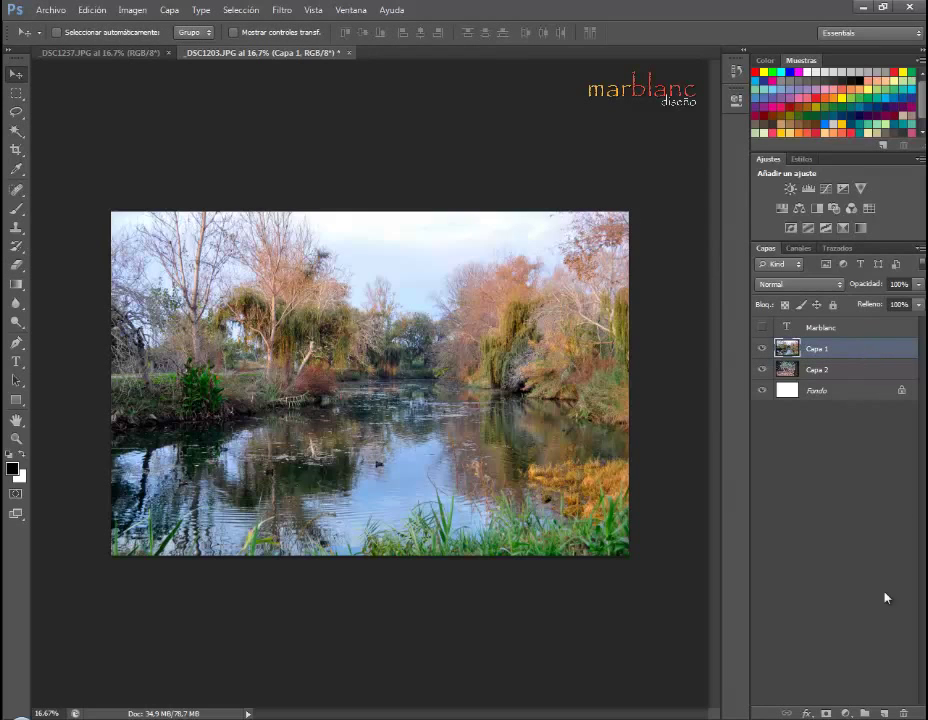
click(826, 713)
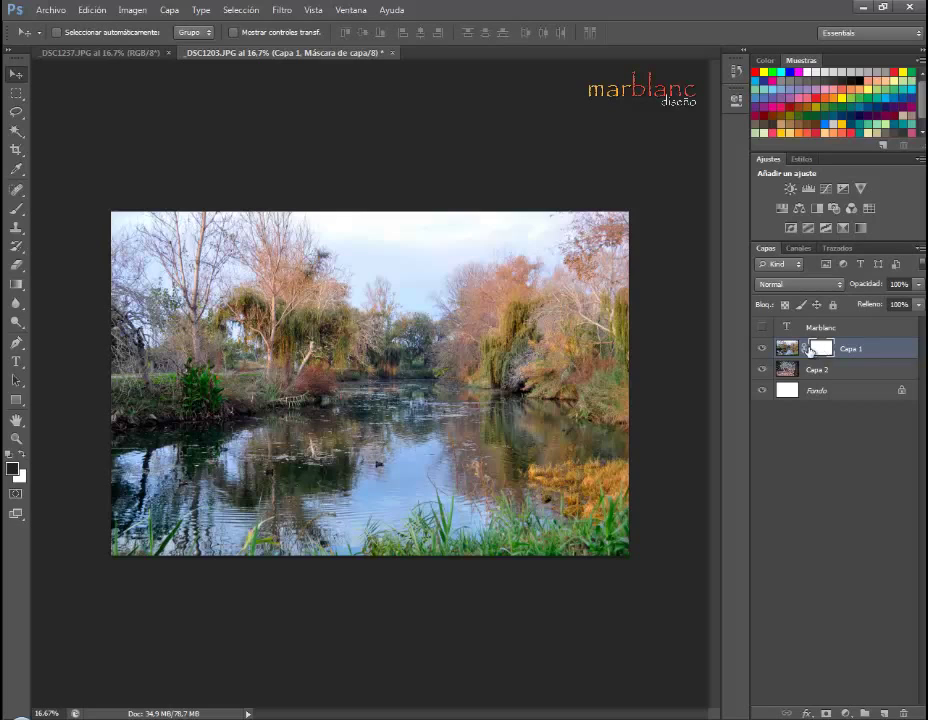
click(782, 349)
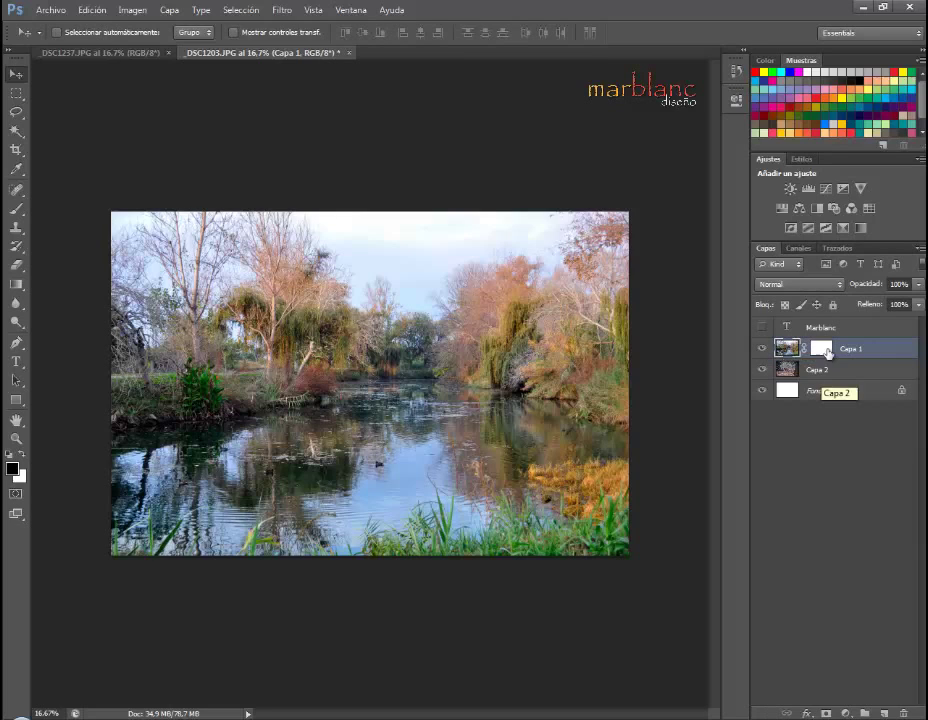
click(825, 351)
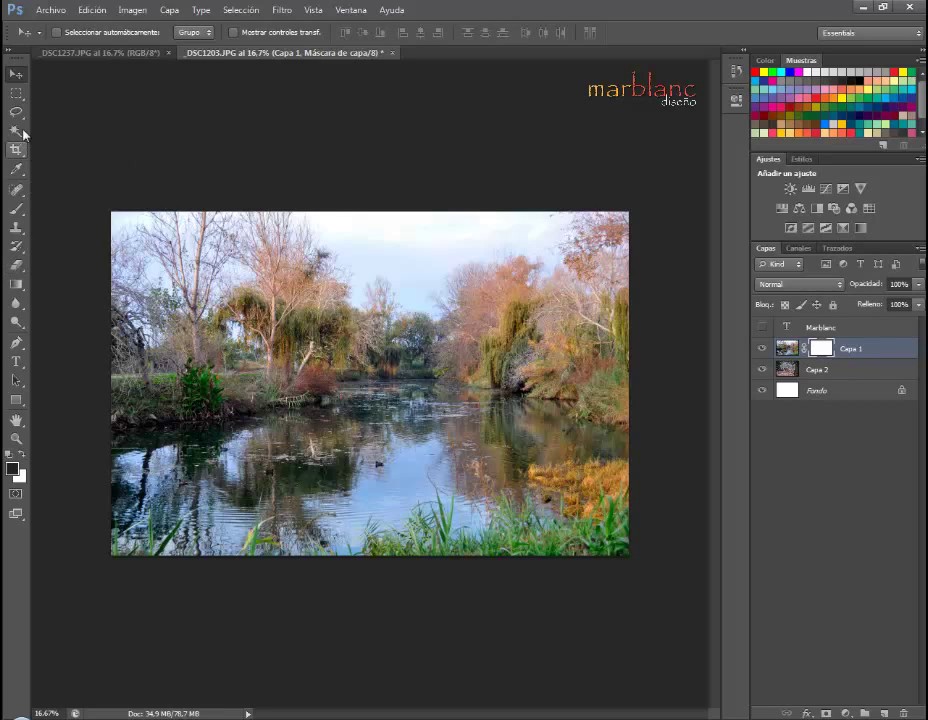
click(16, 210)
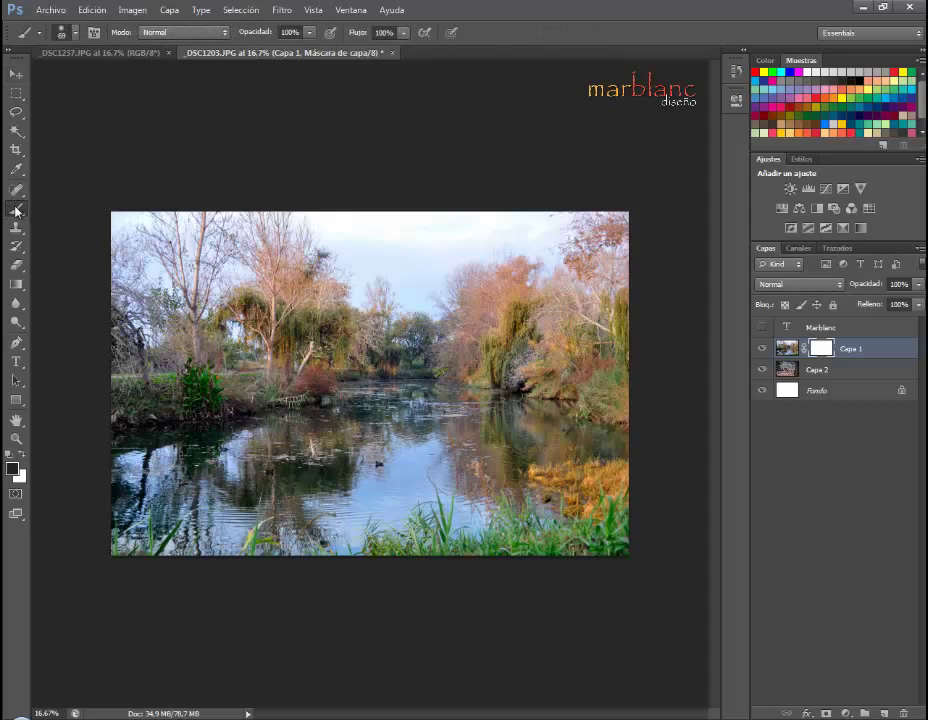
click(62, 31)
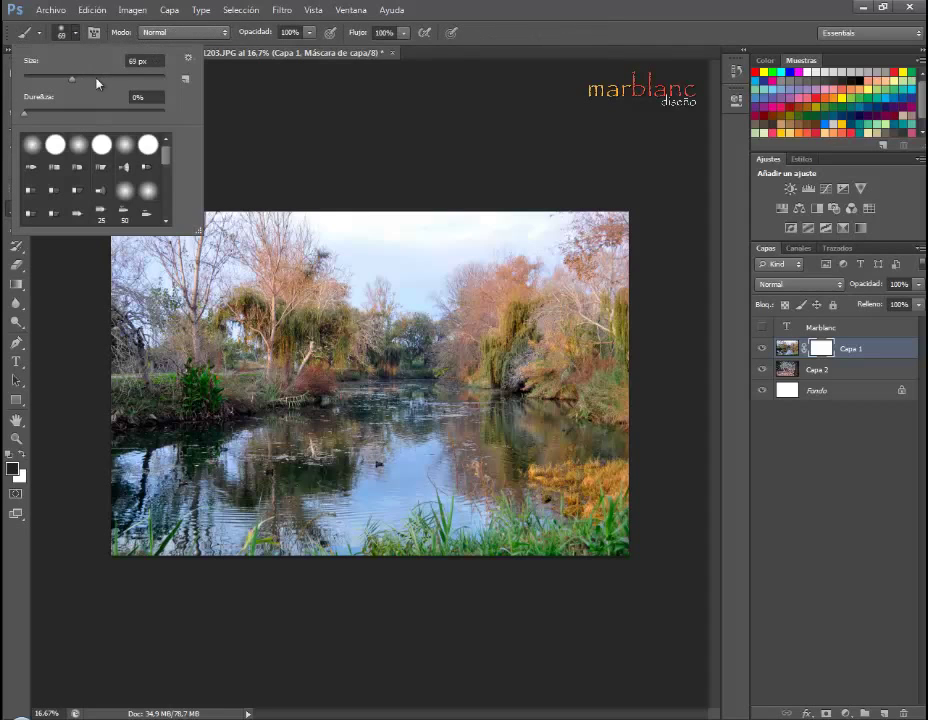
drag(98, 84, 156, 82)
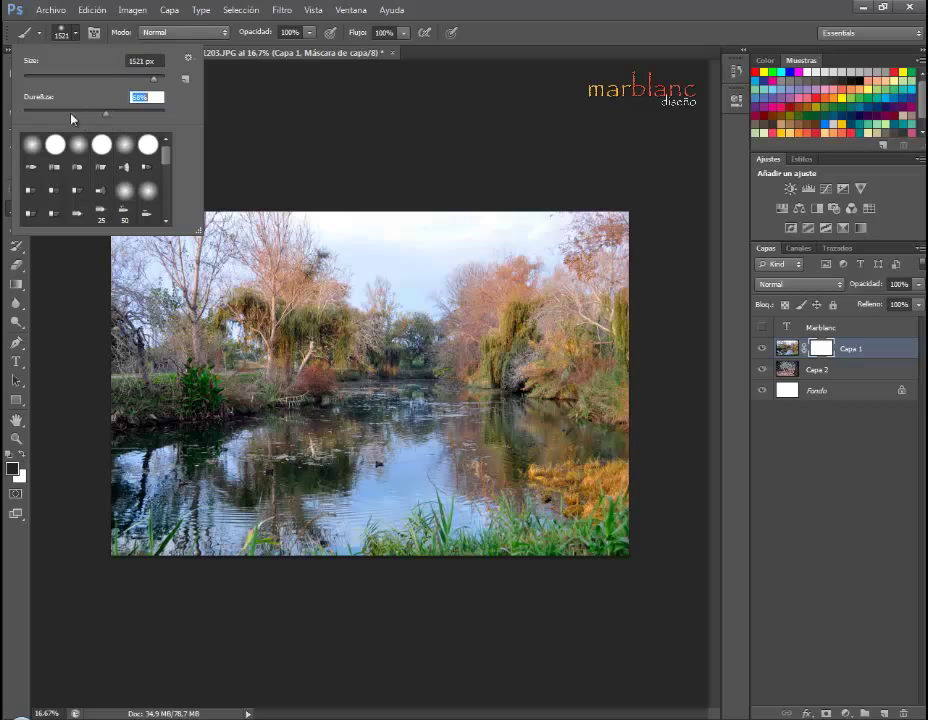
drag(21, 115, 99, 114)
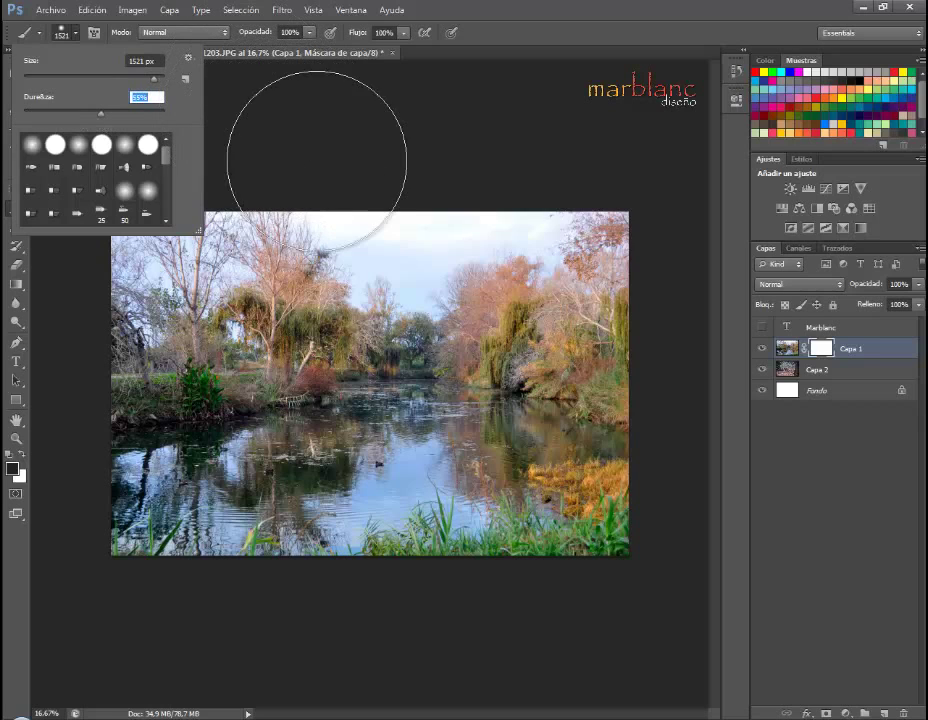
key(Return)
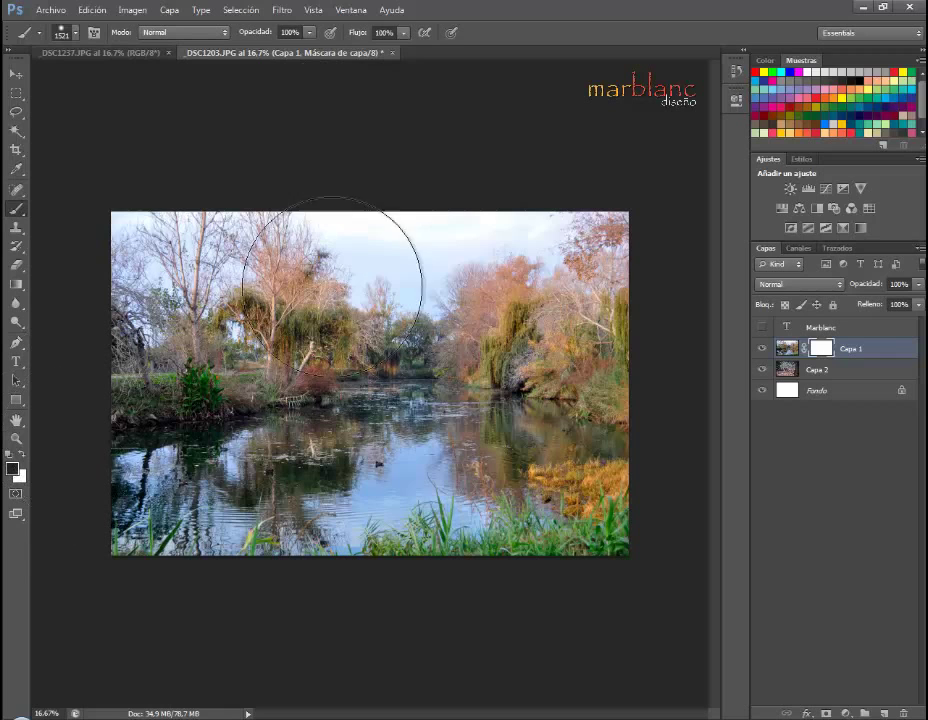
mouse_move(405, 238)
mouse_down()
mouse_move(549, 249)
mouse_move(673, 348)
mouse_move(165, 280)
mouse_move(124, 360)
mouse_move(145, 248)
mouse_move(358, 223)
mouse_up()
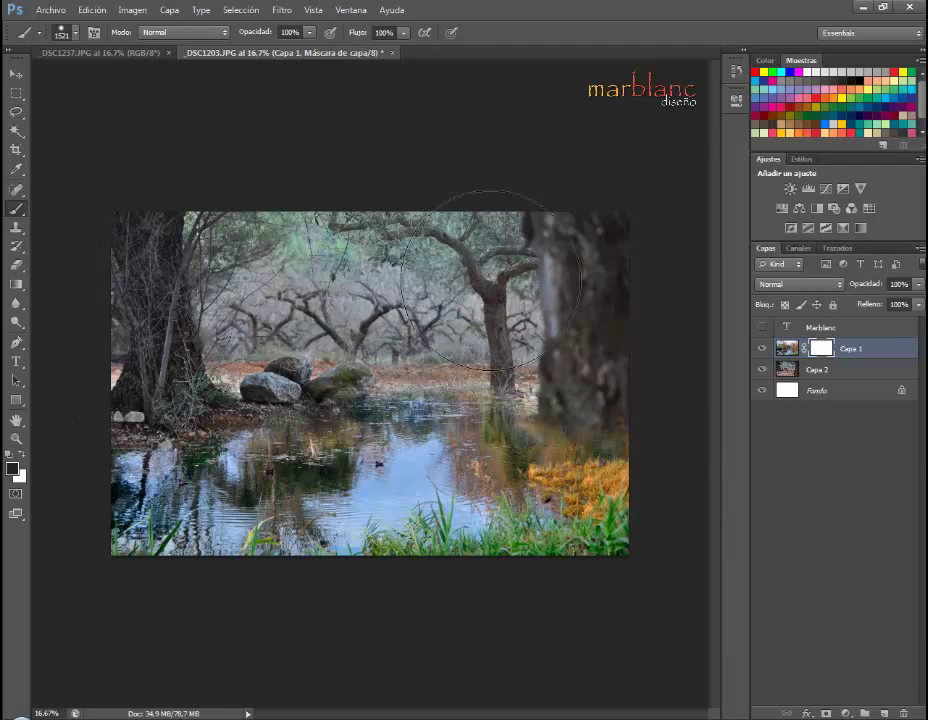
mouse_move(640, 440)
mouse_down()
mouse_move(634, 468)
mouse_move(600, 393)
mouse_up()
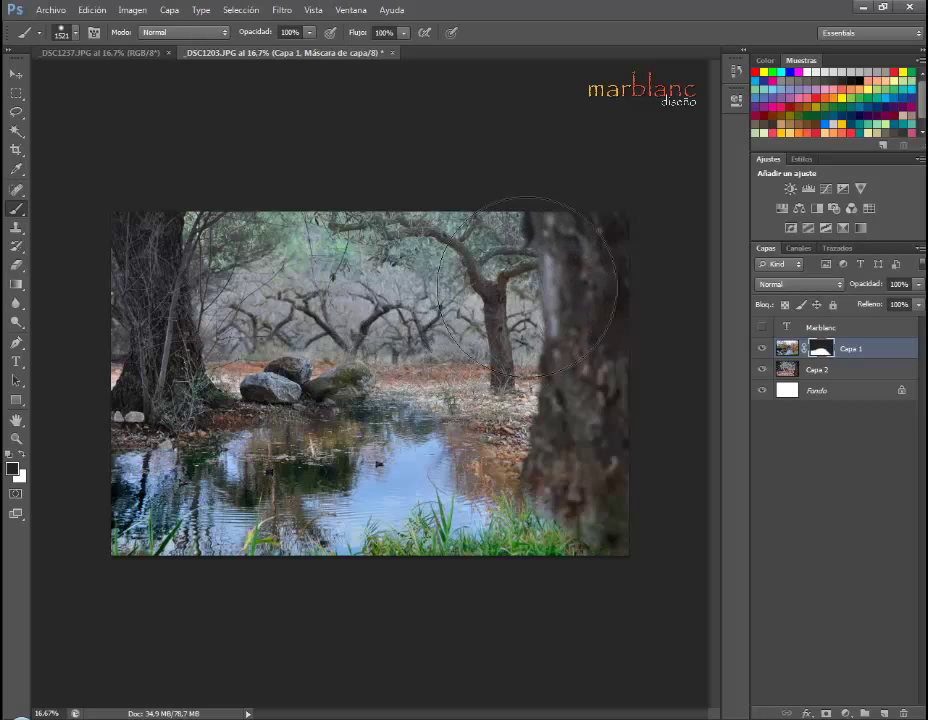
drag(454, 308, 539, 244)
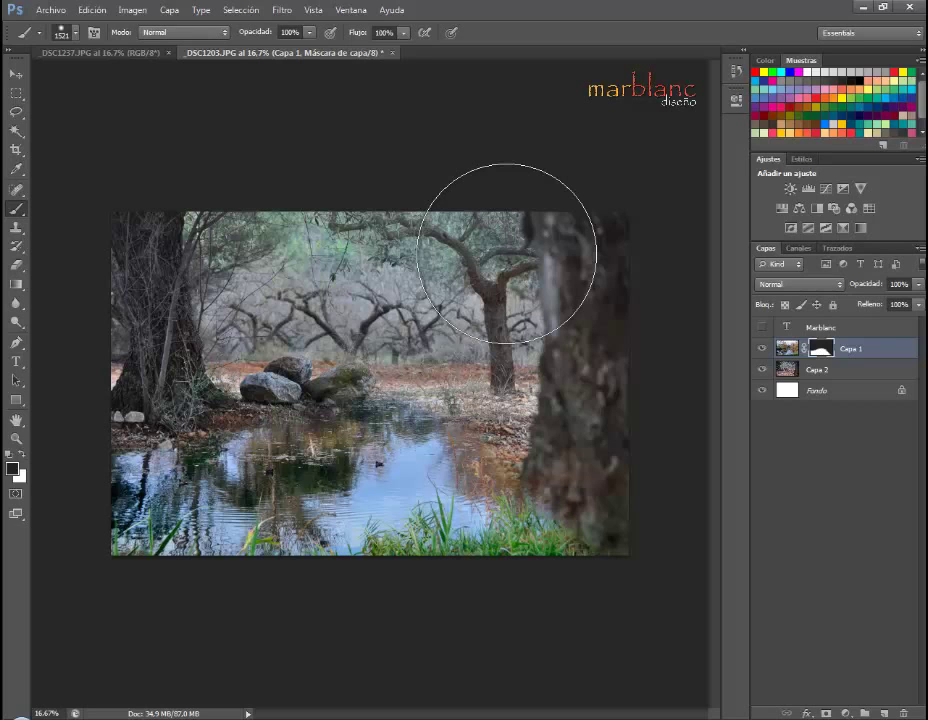
key(x)
mouse_move(551, 238)
mouse_down()
mouse_move(434, 225)
mouse_move(258, 275)
mouse_move(268, 346)
mouse_move(124, 393)
mouse_move(611, 445)
mouse_move(370, 520)
mouse_move(135, 497)
mouse_up()
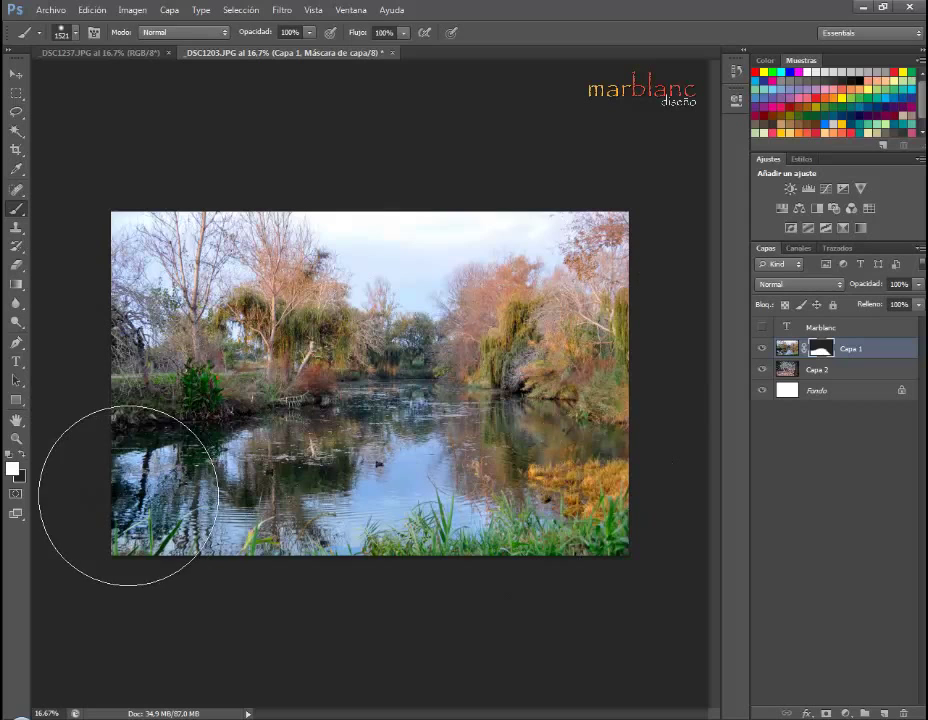
key(x)
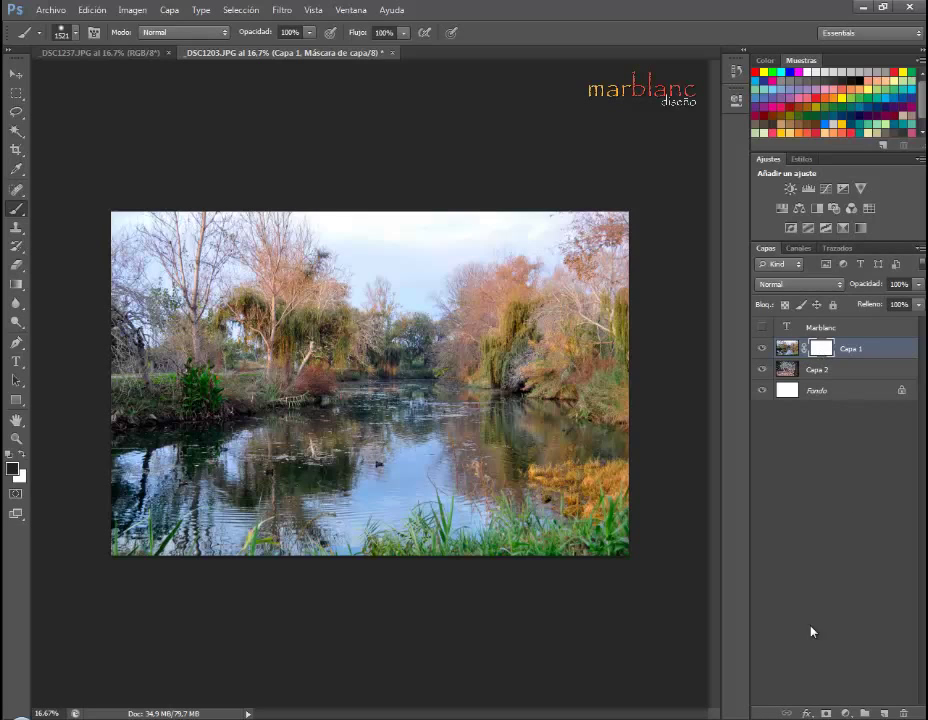
Step: Delete Capa 1's vector mask, then discard its layer mask without applying it
click(825, 713)
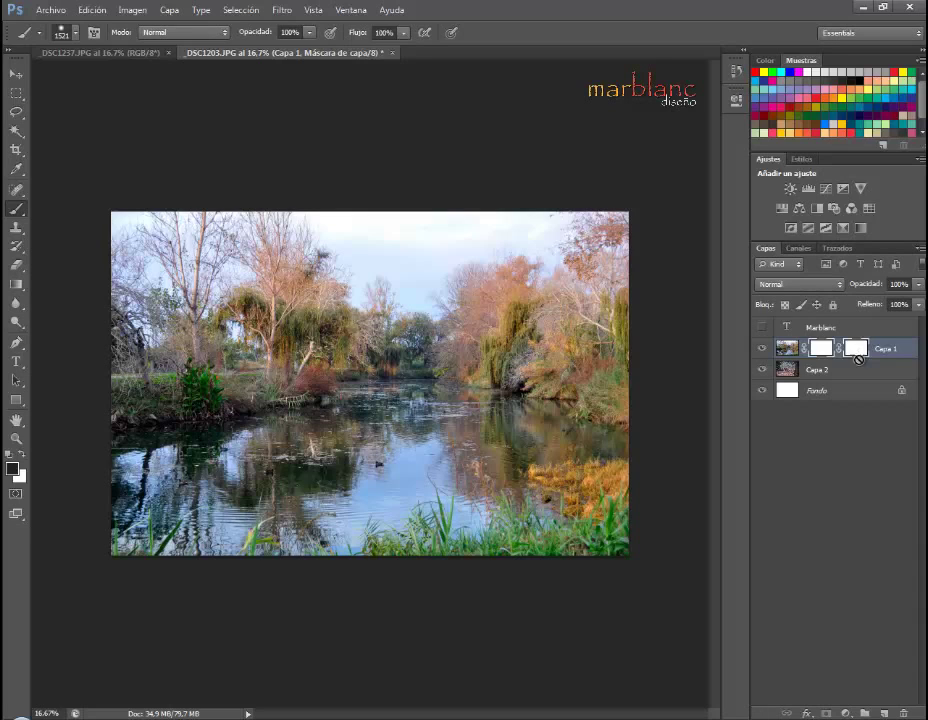
drag(859, 352, 909, 698)
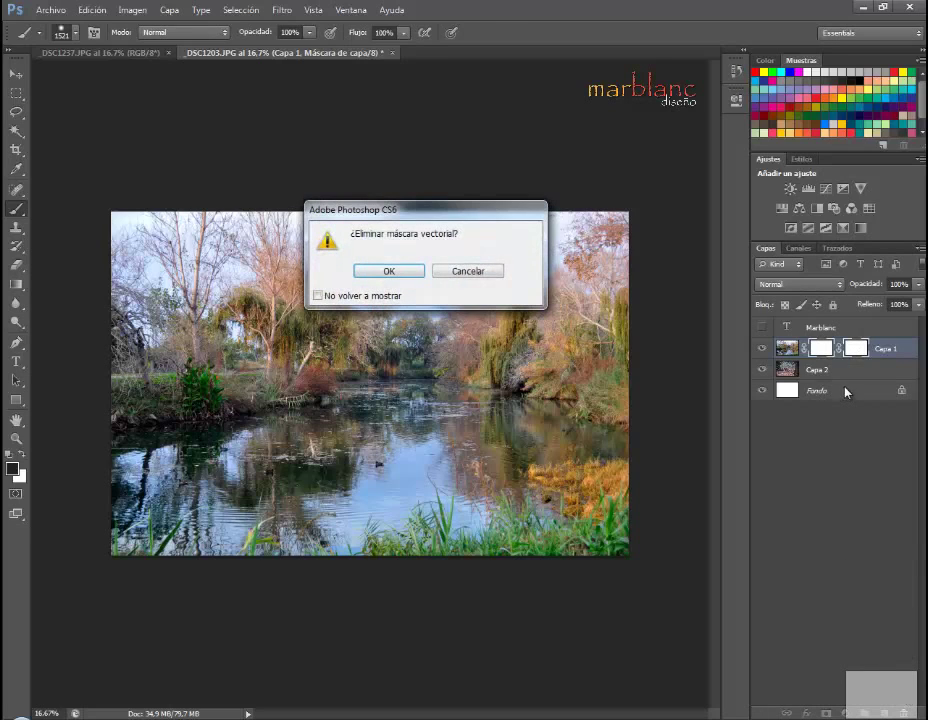
click(396, 275)
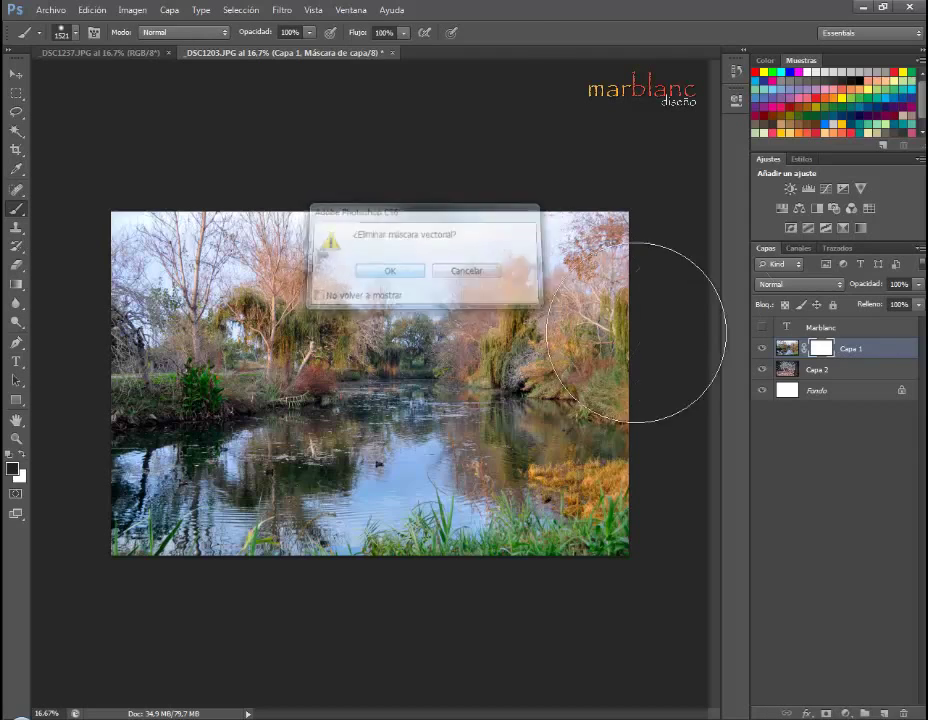
mouse_move(787, 350)
mouse_down()
mouse_move(868, 405)
mouse_move(909, 714)
mouse_up()
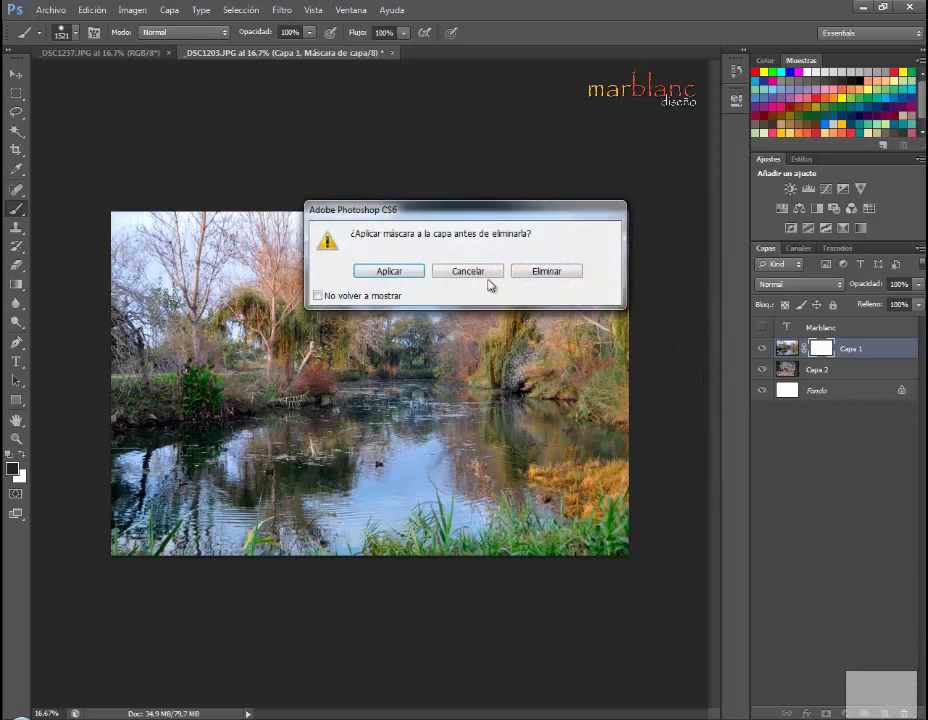
click(545, 270)
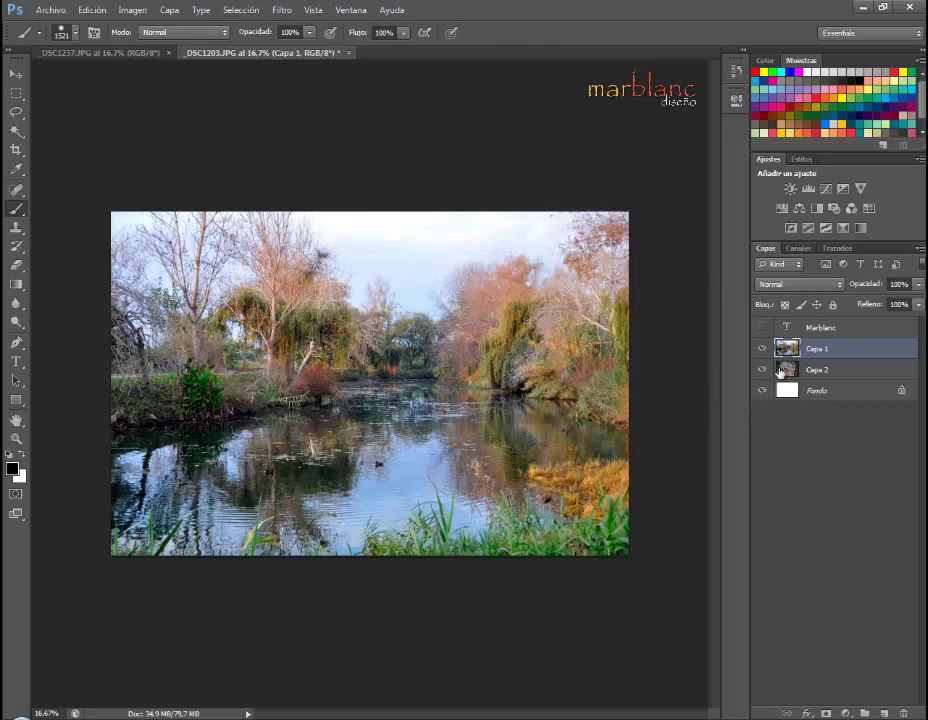
key(v)
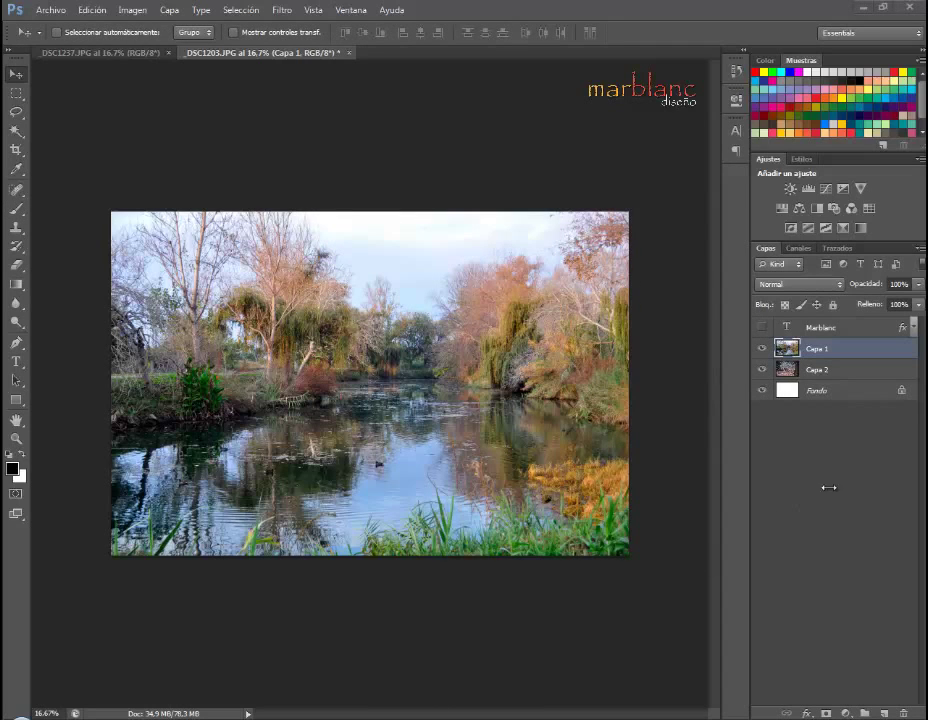
Step: Show the Marblanc text layer, move Capa 1 above it, and clip Capa 1 to it
click(763, 328)
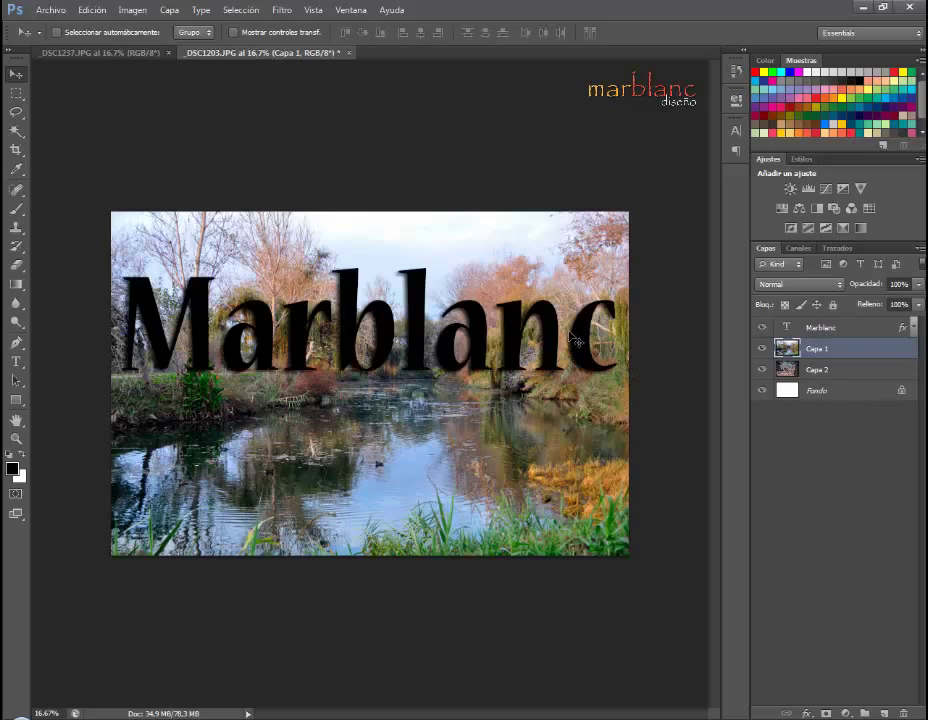
drag(841, 350, 841, 325)
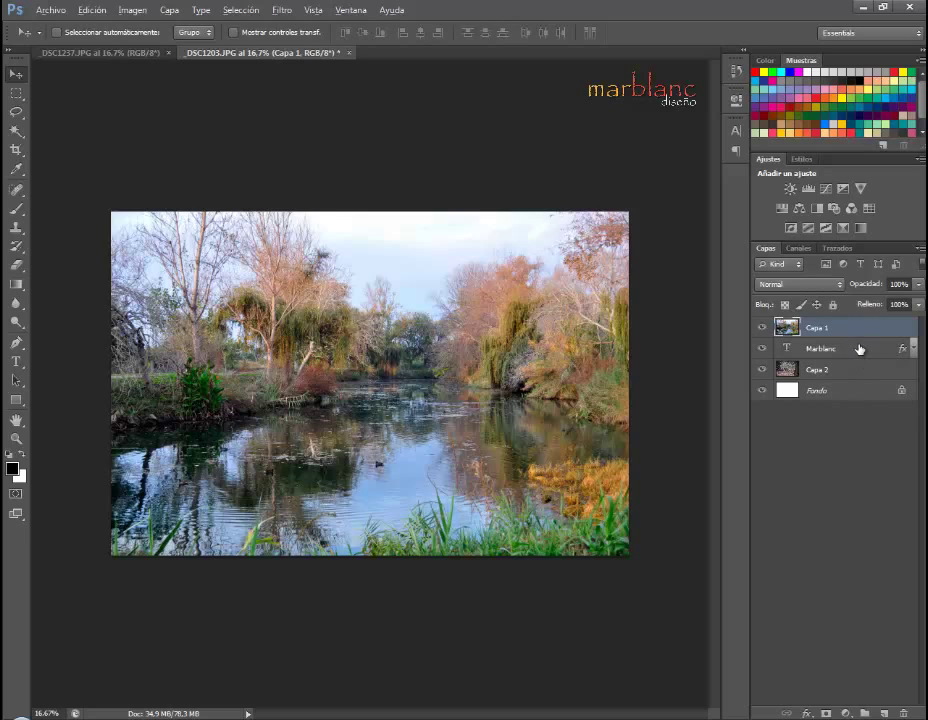
drag(857, 336, 855, 335)
alt+click(853, 337)
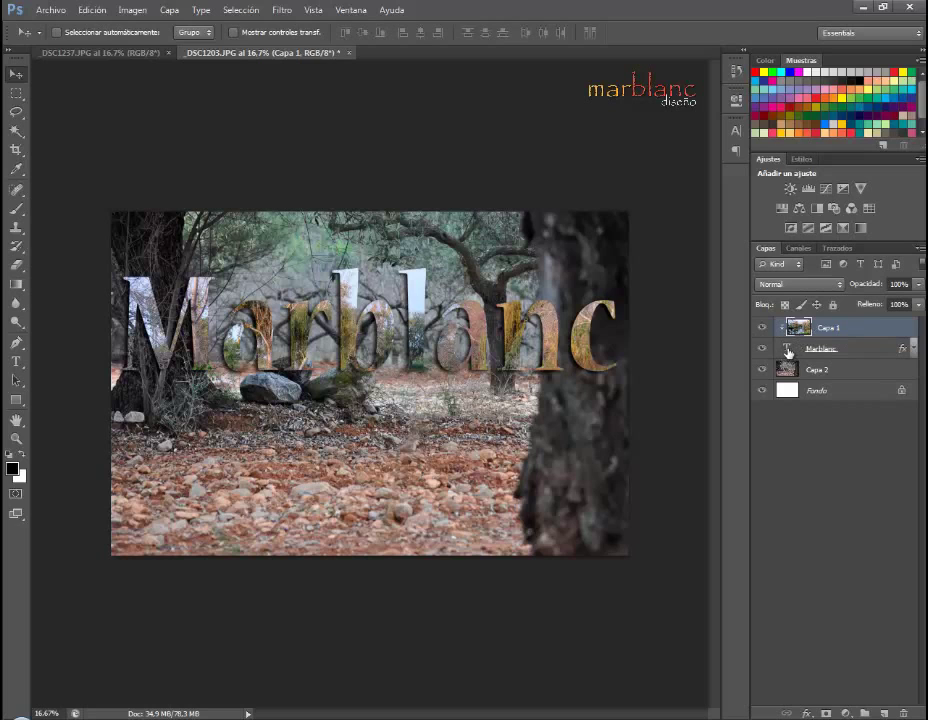
Step: Add 'diseño' as a new line after Marblanc in the text layer
double_click(788, 349)
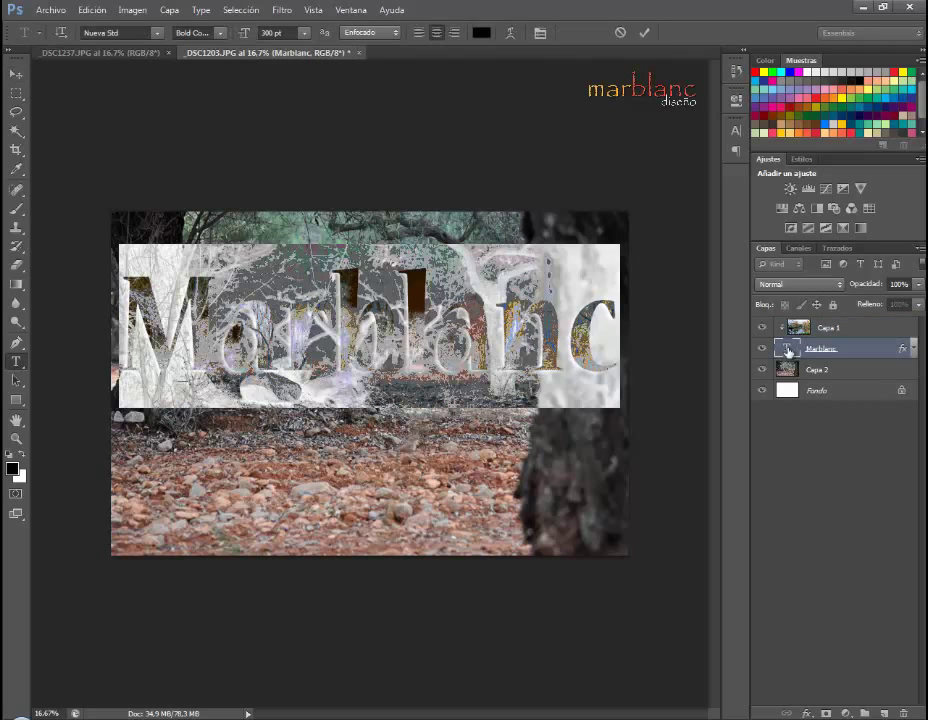
click(608, 323)
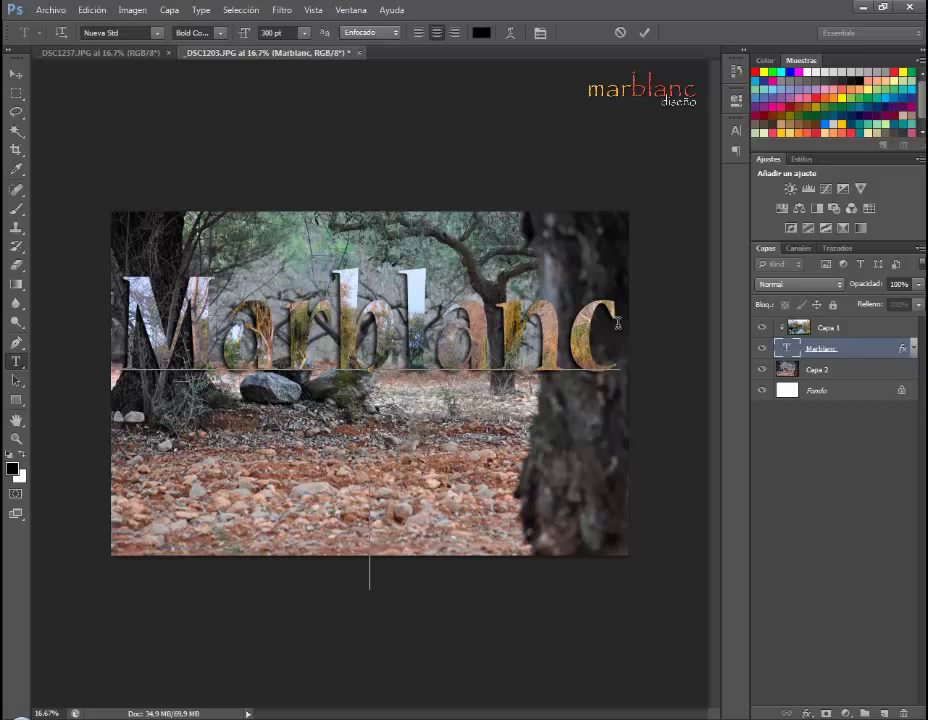
text(diseño)
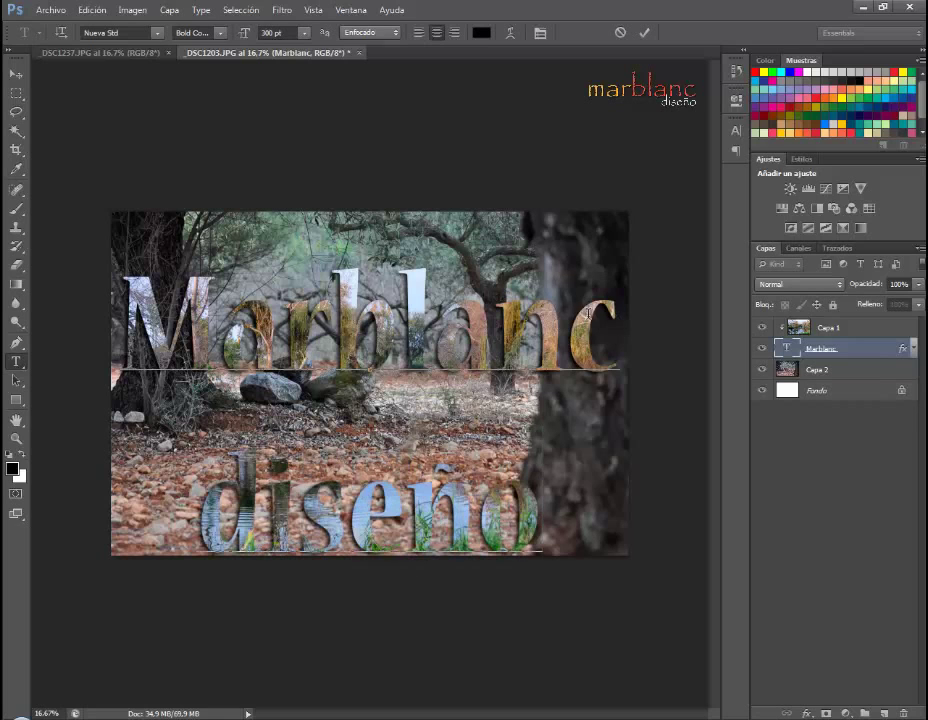
Step: Reduce the diseño line's leading to 191,01 pt and commit the text
drag(543, 500, 196, 500)
click(540, 33)
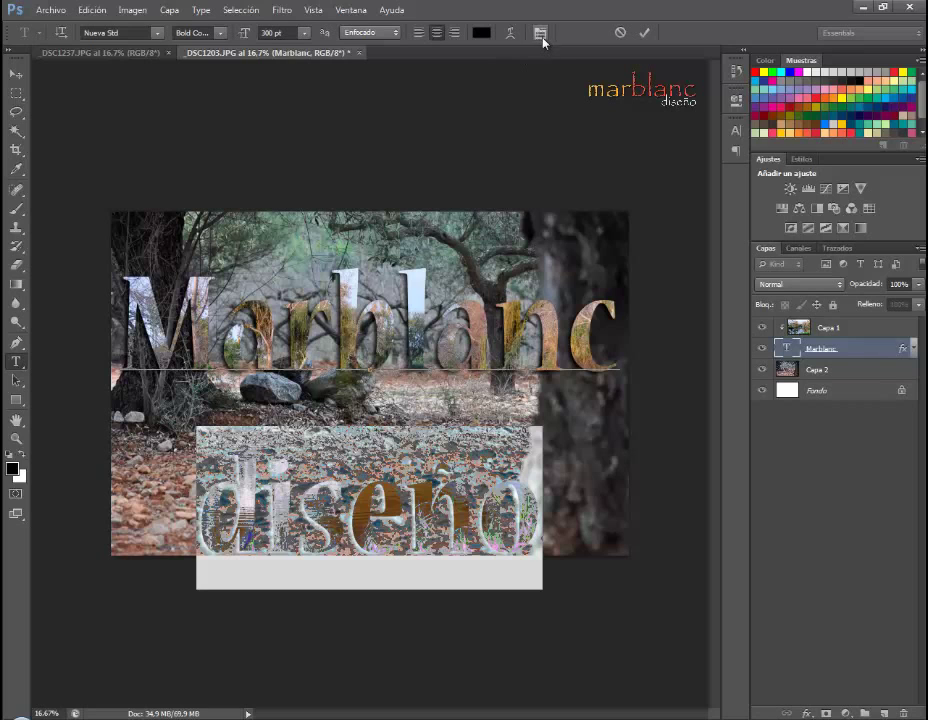
click(622, 159)
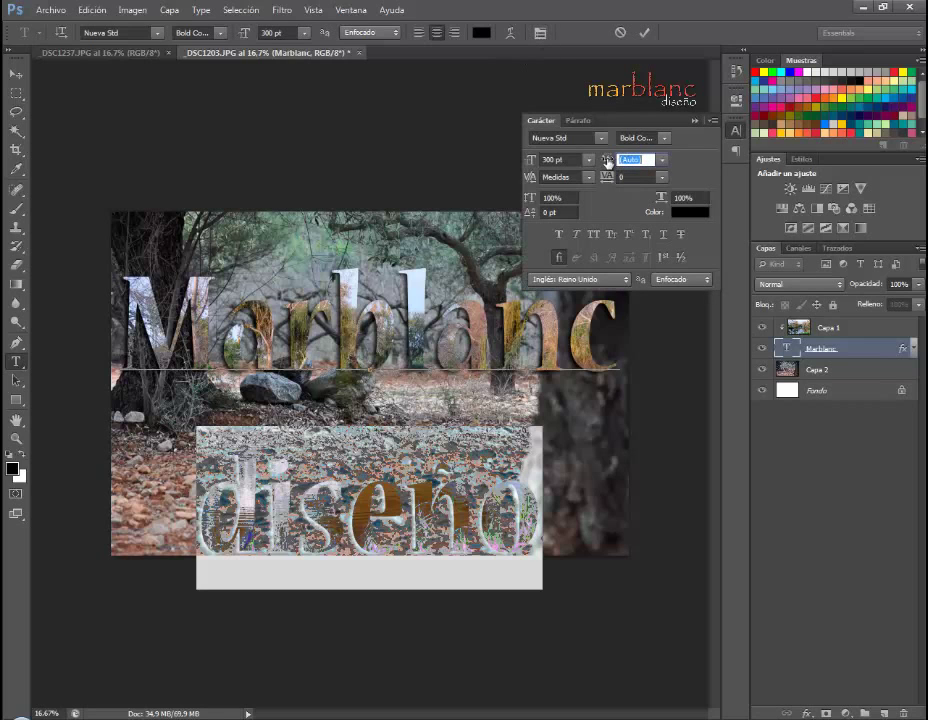
drag(609, 160, 741, 162)
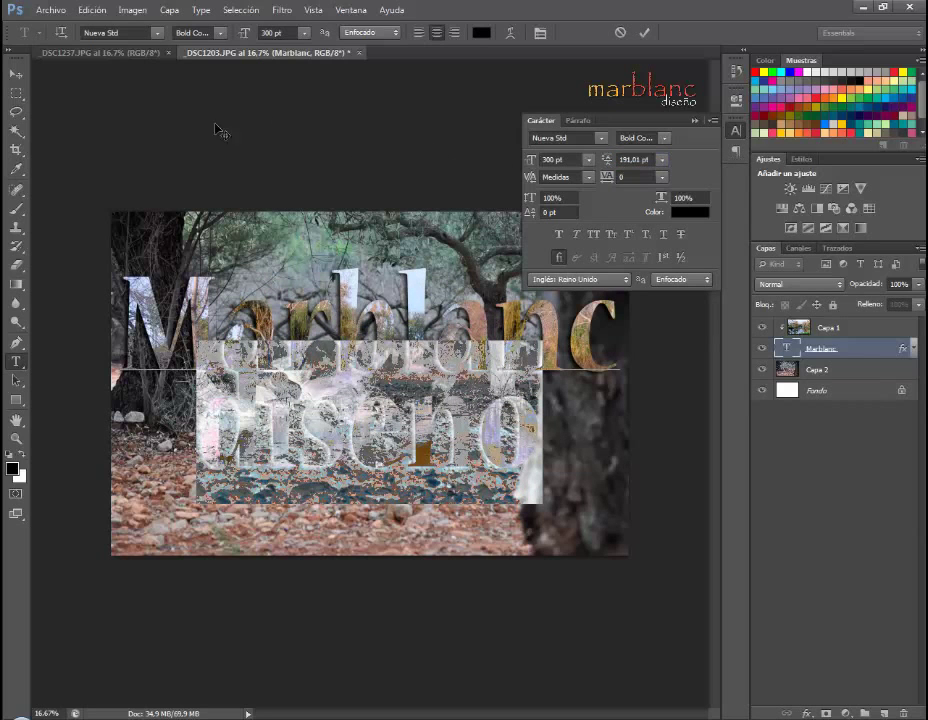
click(16, 73)
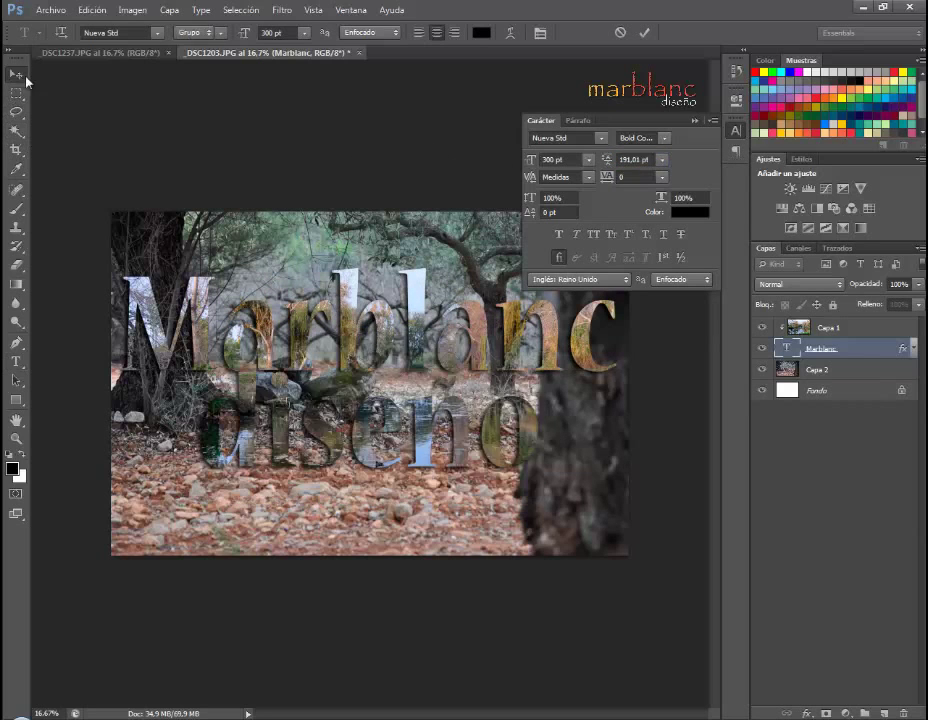
click(695, 121)
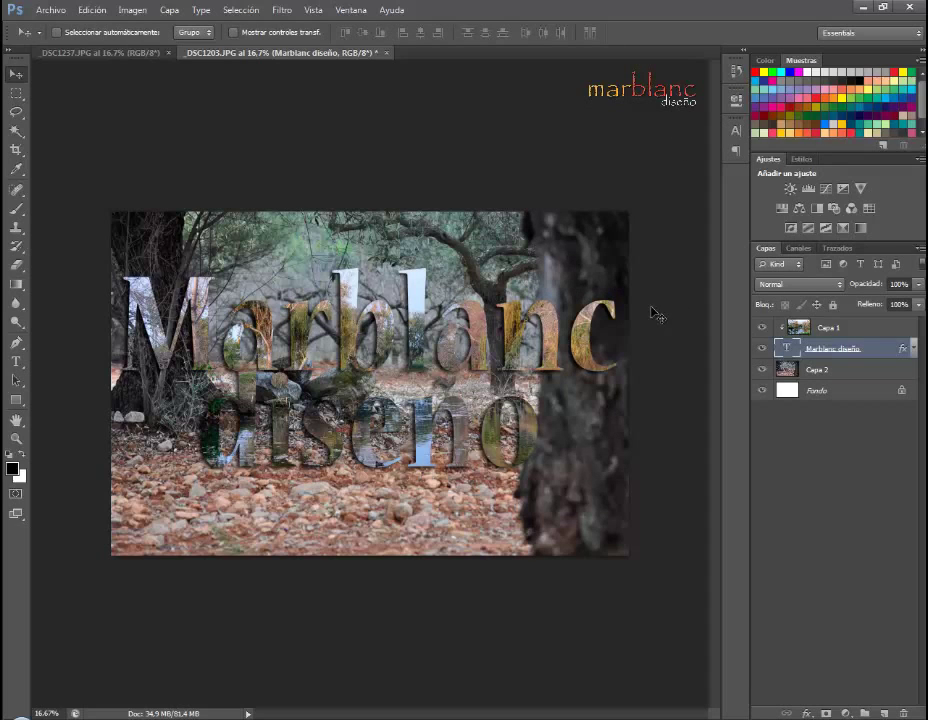
Step: Hide the Capa 2 forest photo and release Capa 1's clipping to the text
click(762, 369)
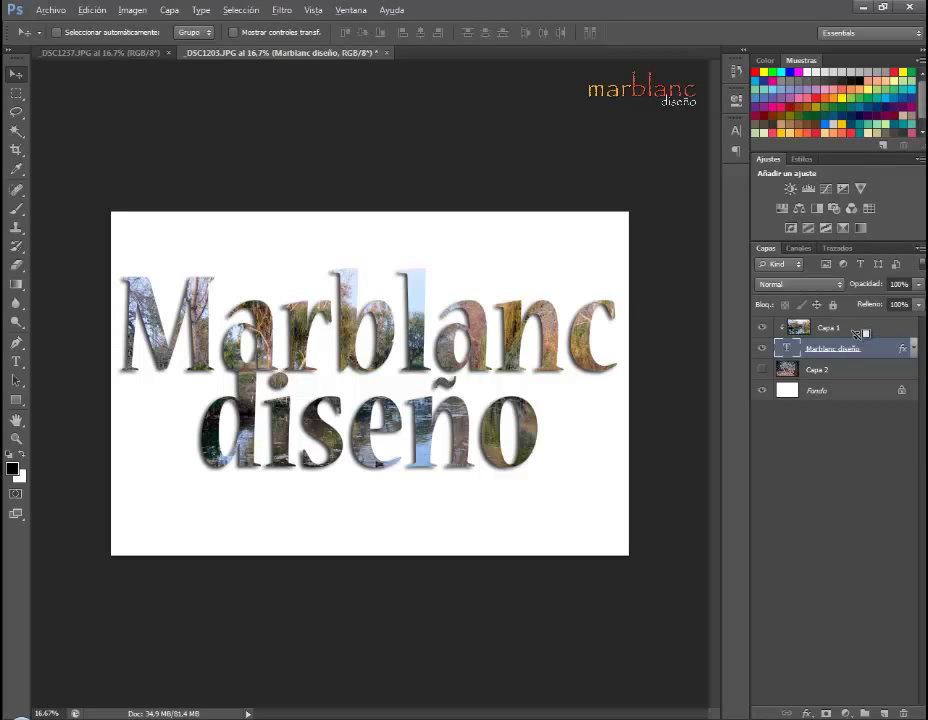
alt+click(857, 333)
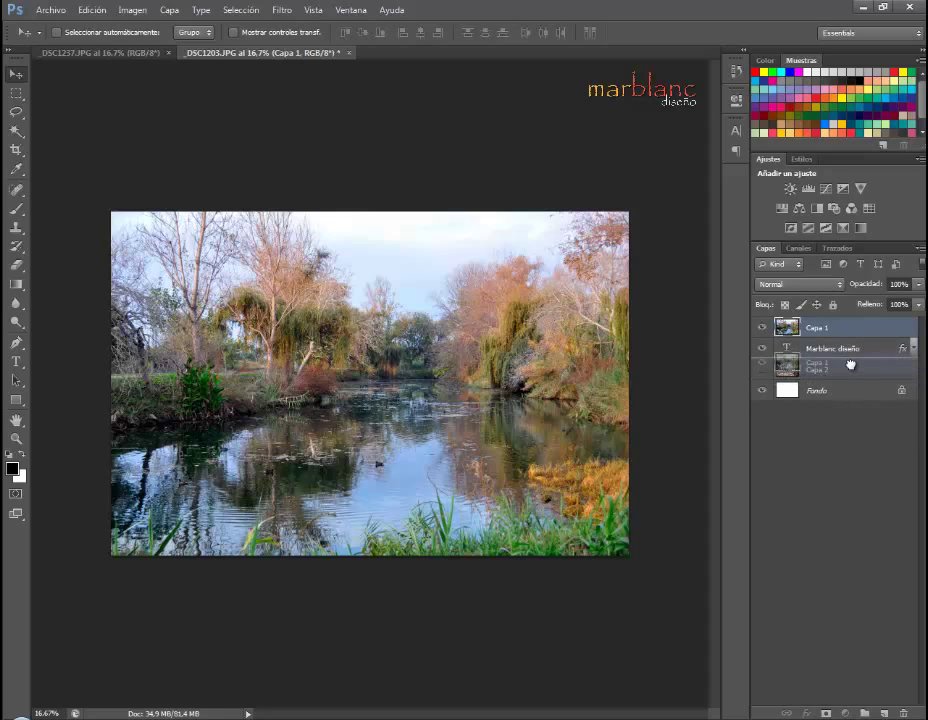
Step: Move Capa 1 below the hidden text layer and mask it with the letters' selection
drag(846, 333, 849, 362)
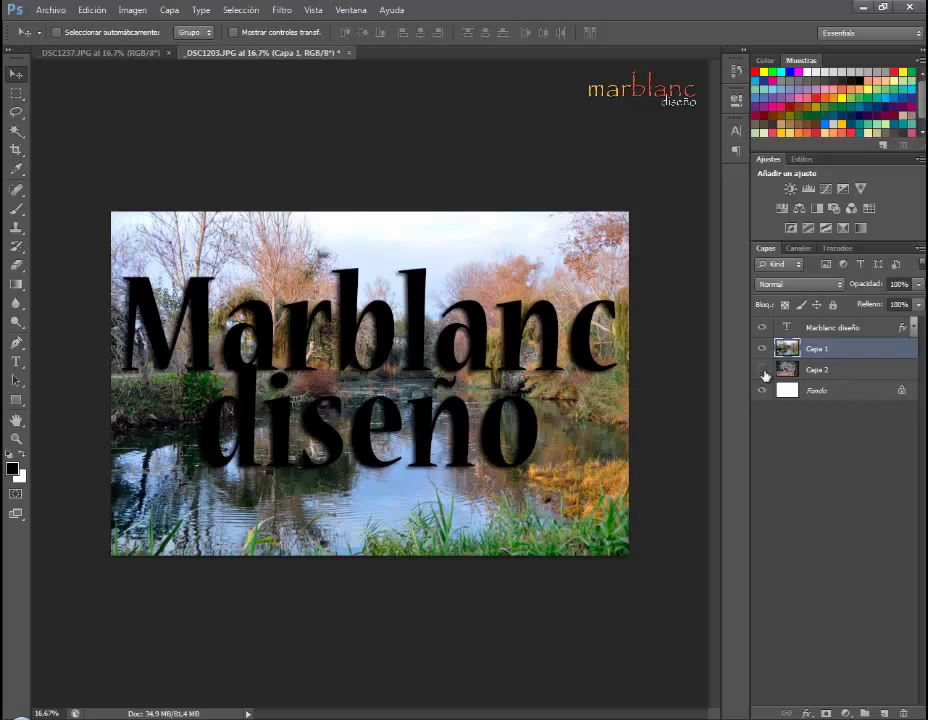
click(762, 328)
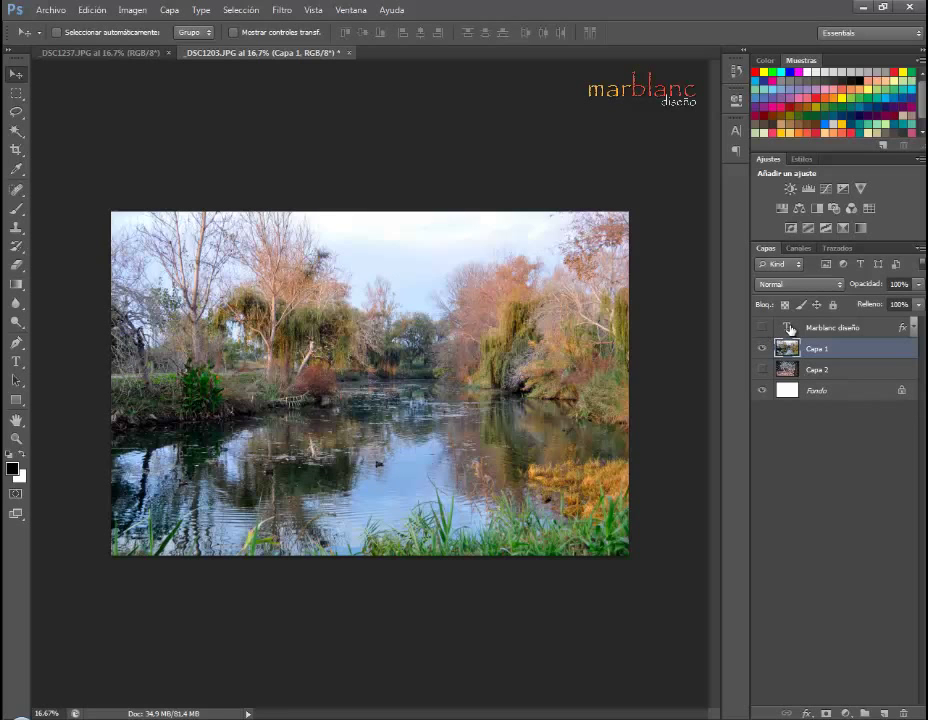
ctrl+click(788, 329)
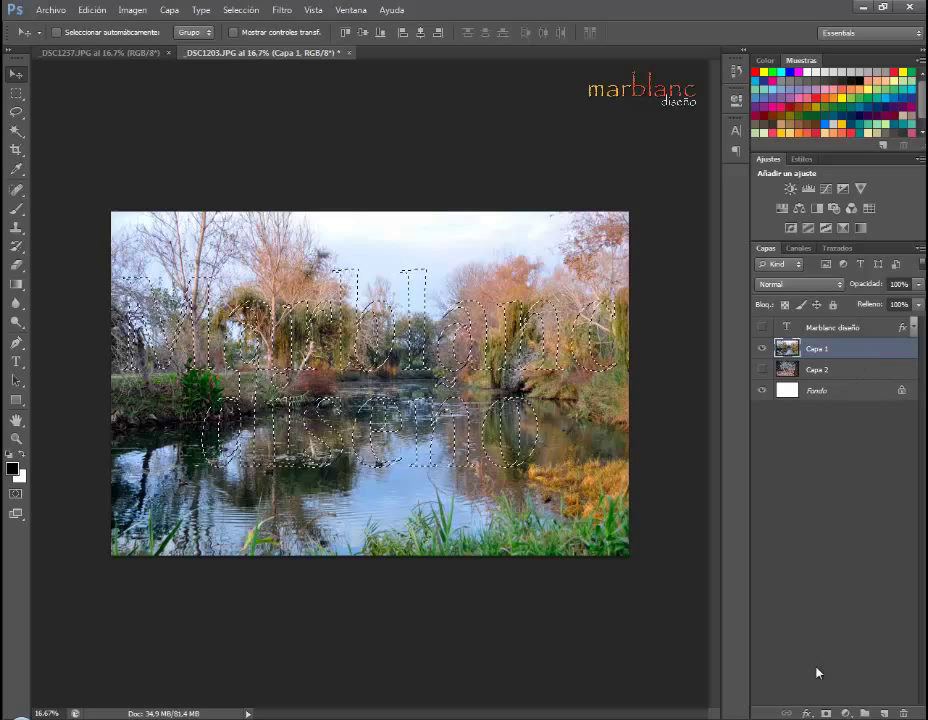
click(826, 713)
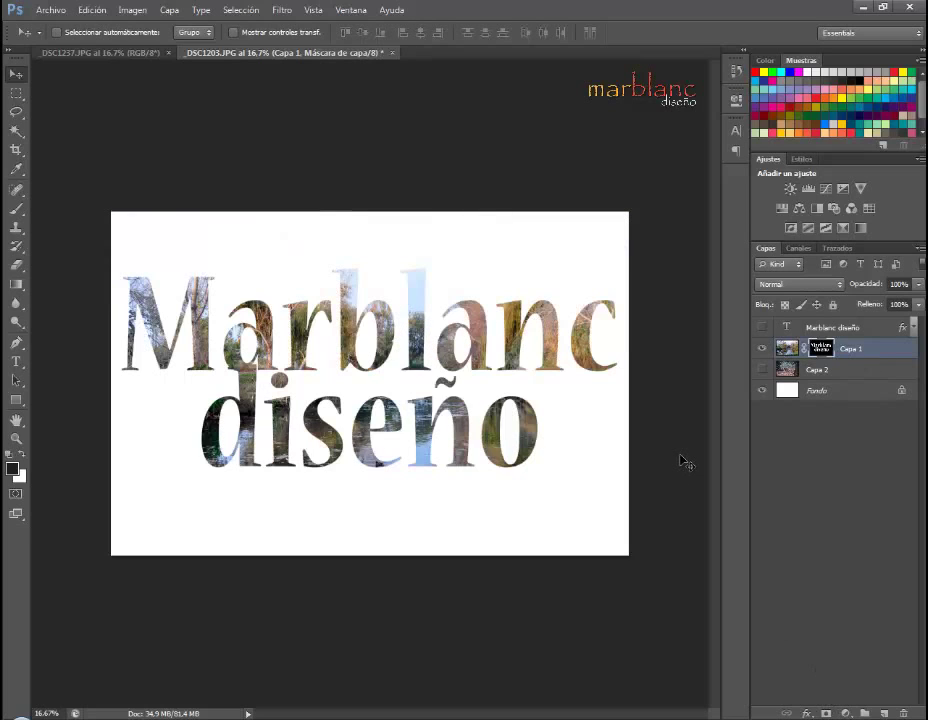